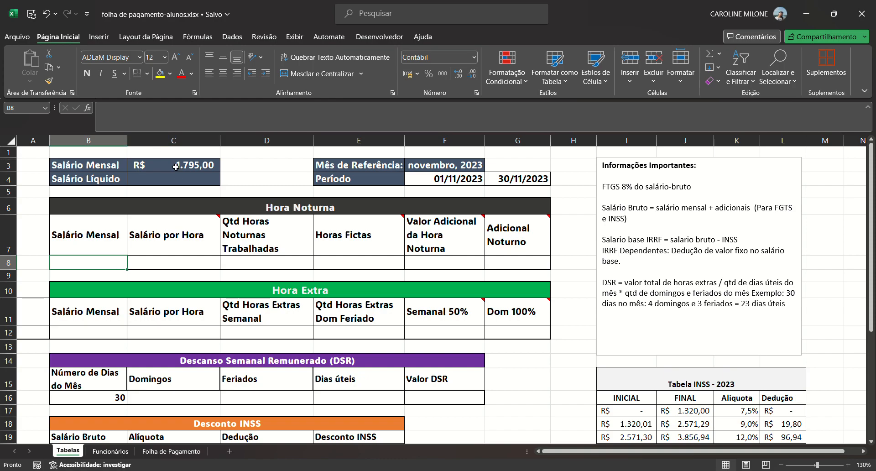
- Fill Salário Mensal (B8) in the Hora Noturna table with a reference to the monthly salary in C3
type("=")
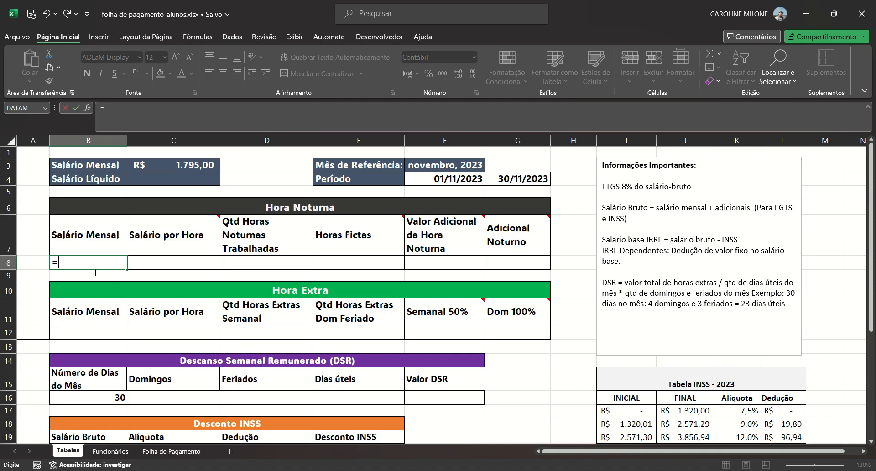
left_click(172, 170)
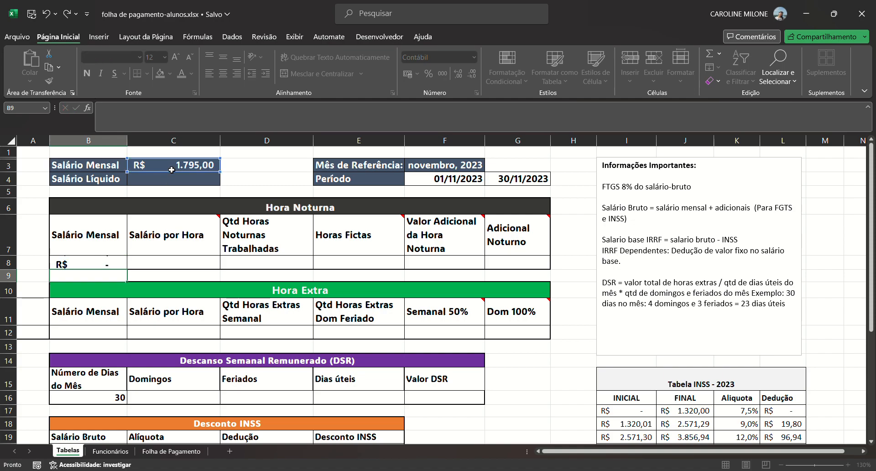
key("Return")
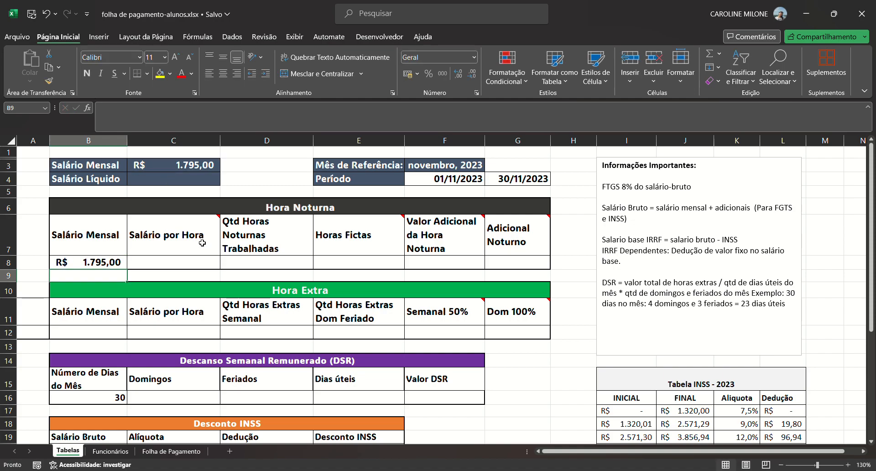
- Calculate Salário por Hora in C8 of the Hora Noturna table with the formula =B8/220
mouse_move(202, 244)
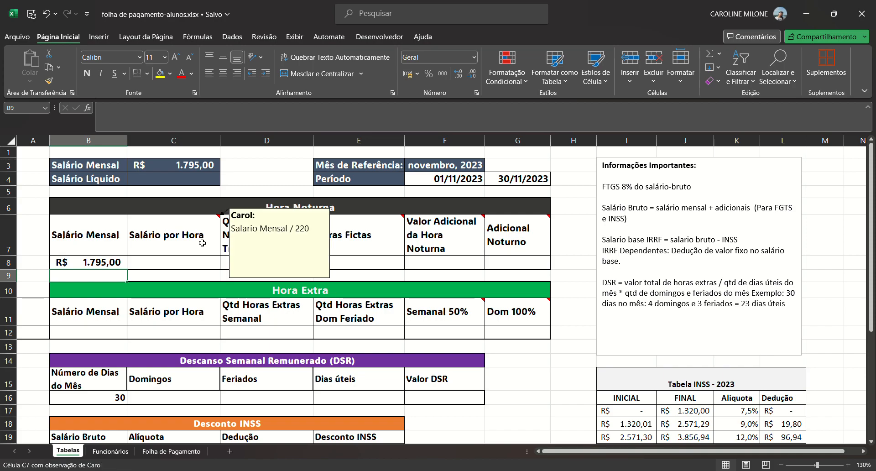
left_click(182, 268)
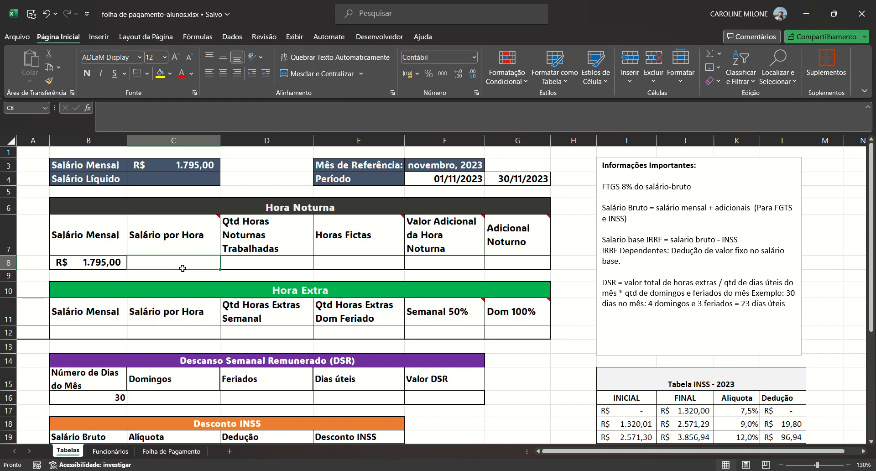
type("=")
left_click(96, 264)
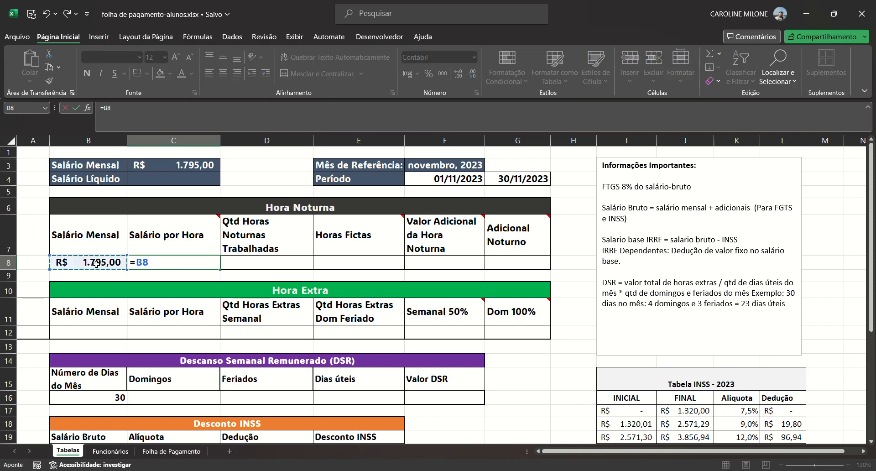
type("/220")
key("Return")
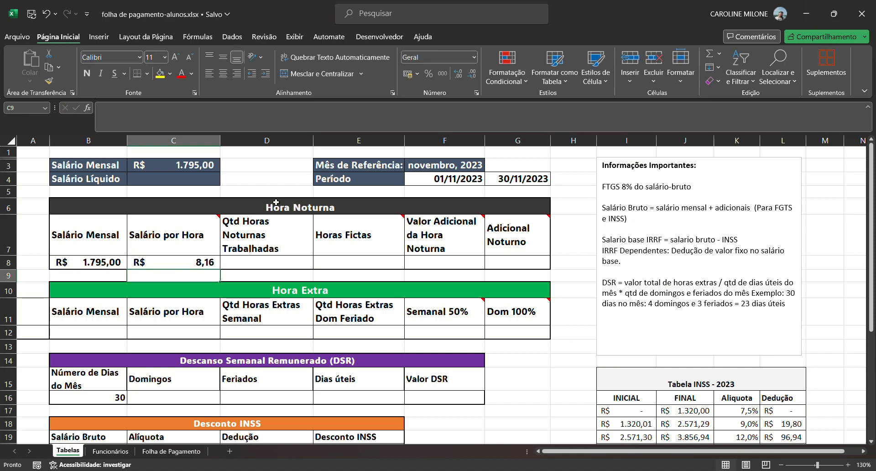
- Enter 10 night hours worked in D8 and calculate Horas Fictas in E8 with the formula =D8*1,14
left_click(249, 265)
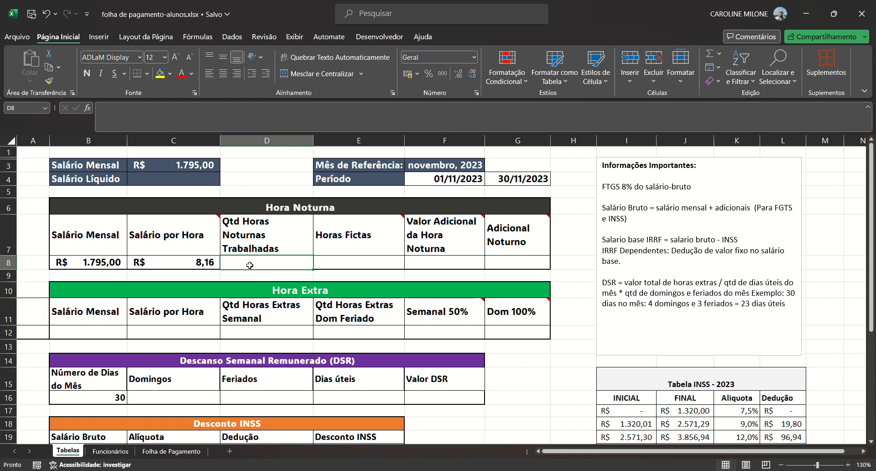
type("10")
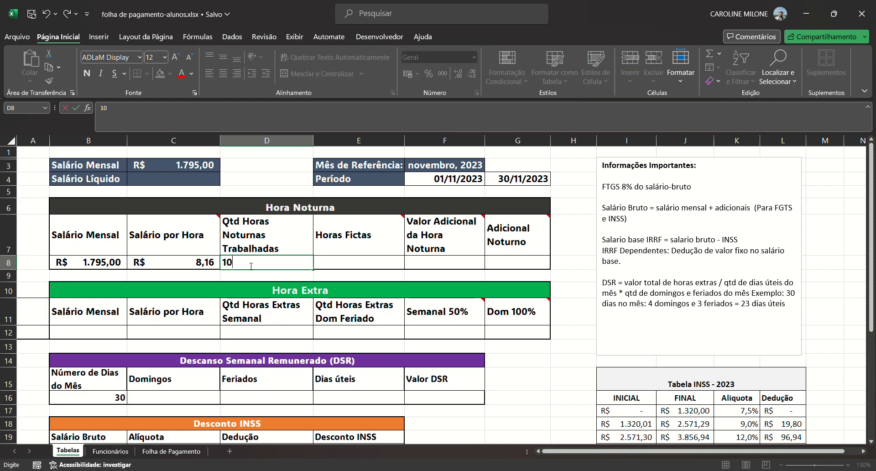
left_click(344, 264)
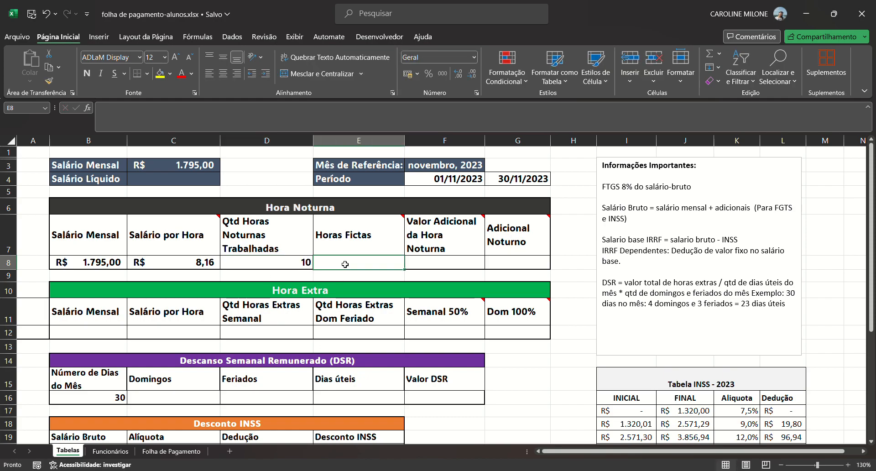
type("=")
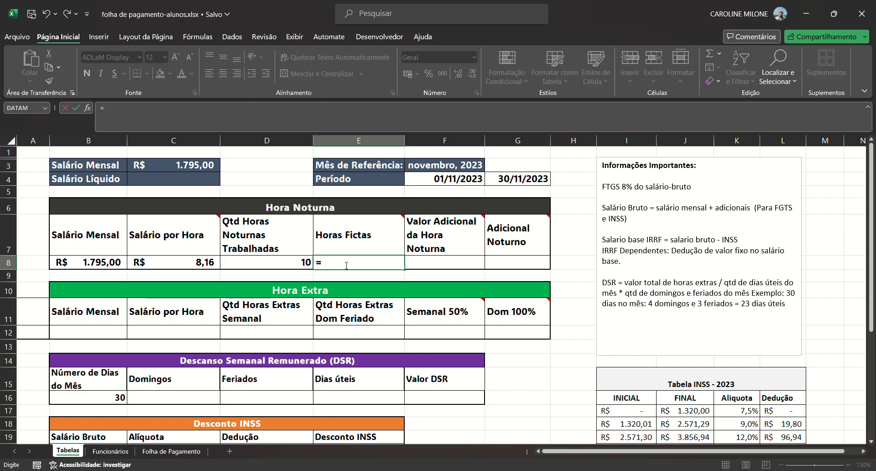
left_click(252, 268)
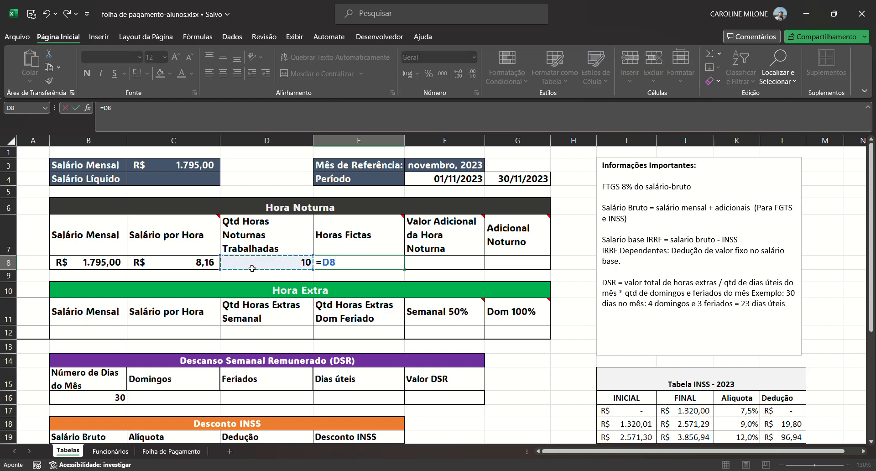
type("*1,4")
key("Return")
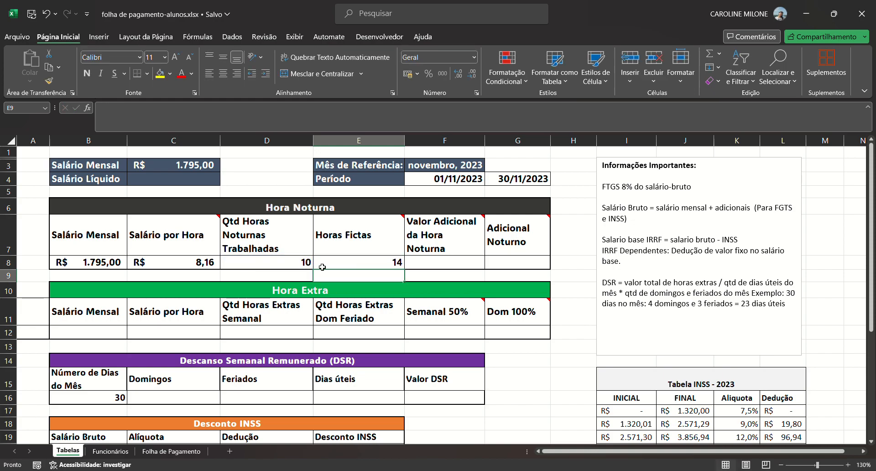
double_click(322, 264)
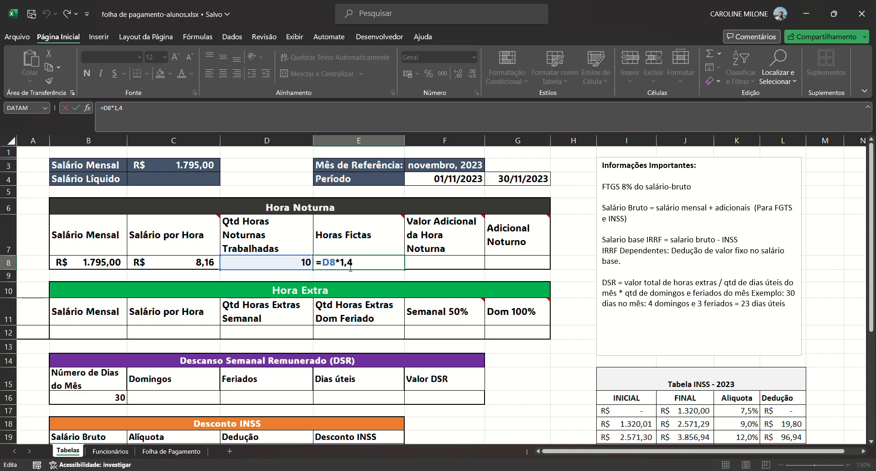
key("Return")
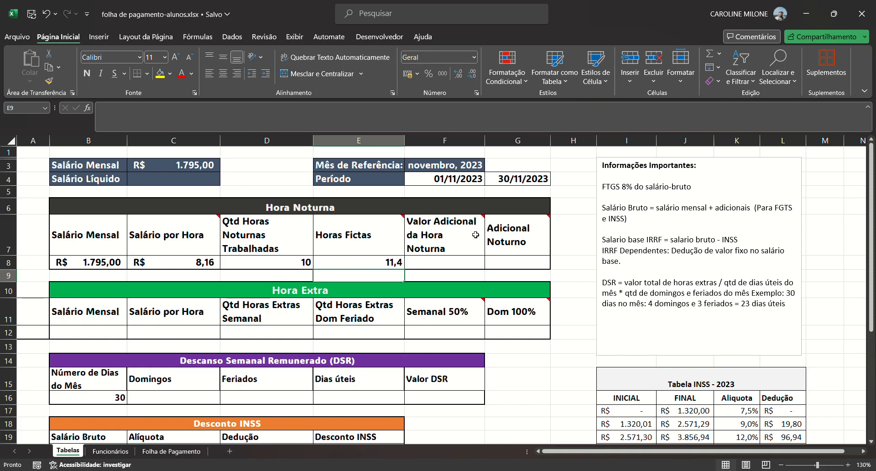
- Calculate Valor Adicional da Hora Noturna in F8 with the formula =C8*0,2
mouse_move(475, 234)
left_click(464, 264)
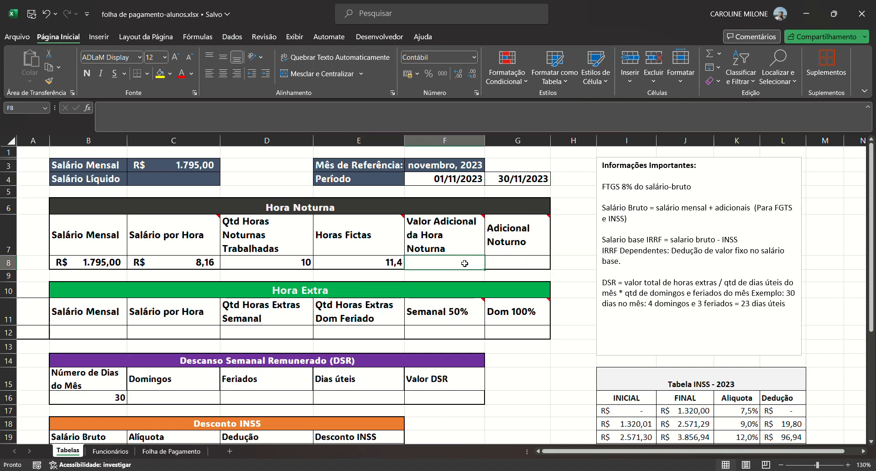
type("=")
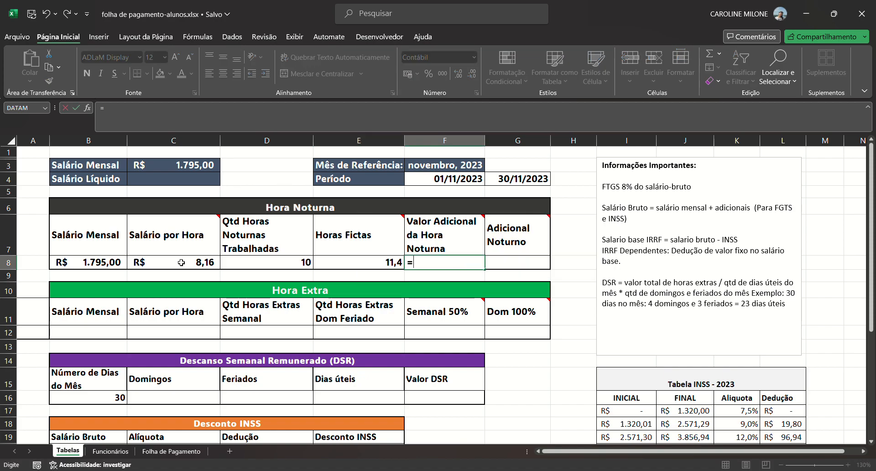
left_click(184, 268)
type("*")
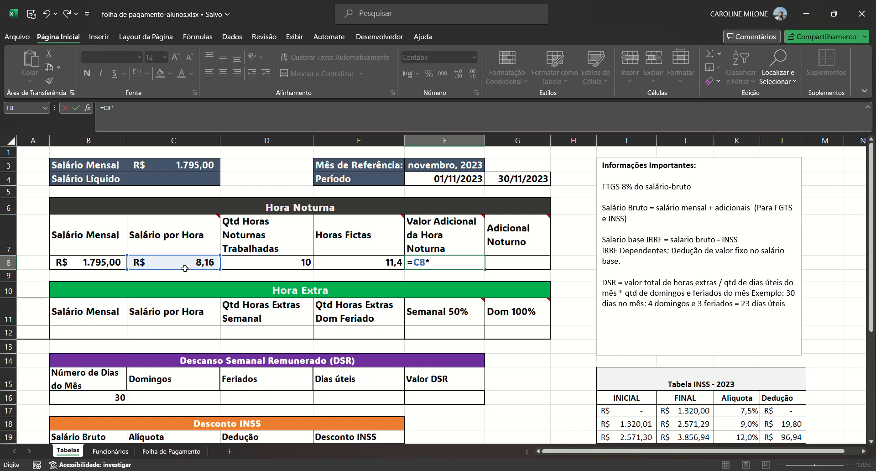
type("0,2")
key("Return")
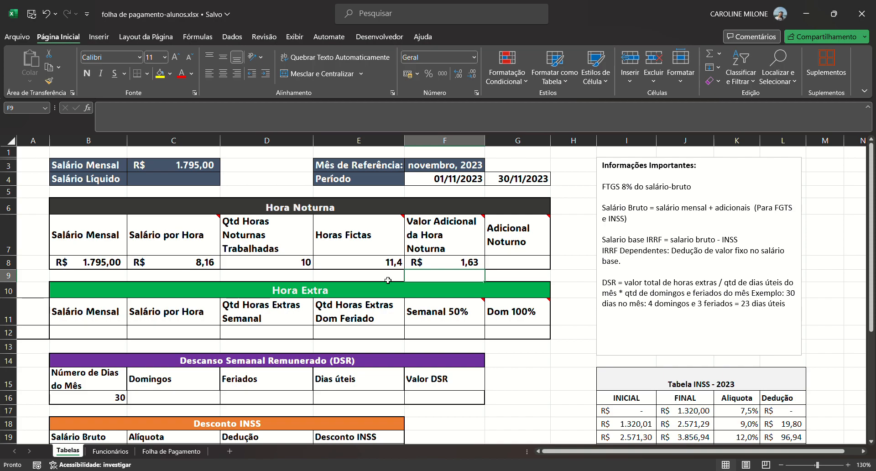
- Calculate Adicional Noturno in G8 by multiplying the night-hour value by Horas Fictas, using the formula =F8*E8
mouse_move(521, 250)
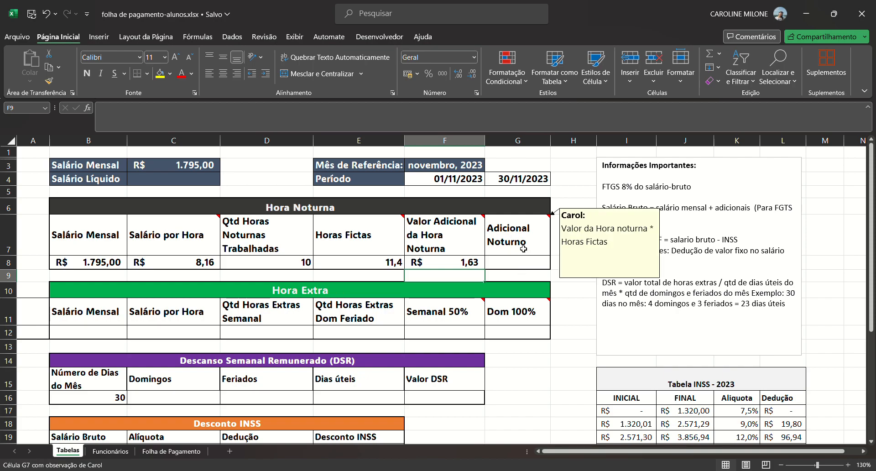
left_click(524, 264)
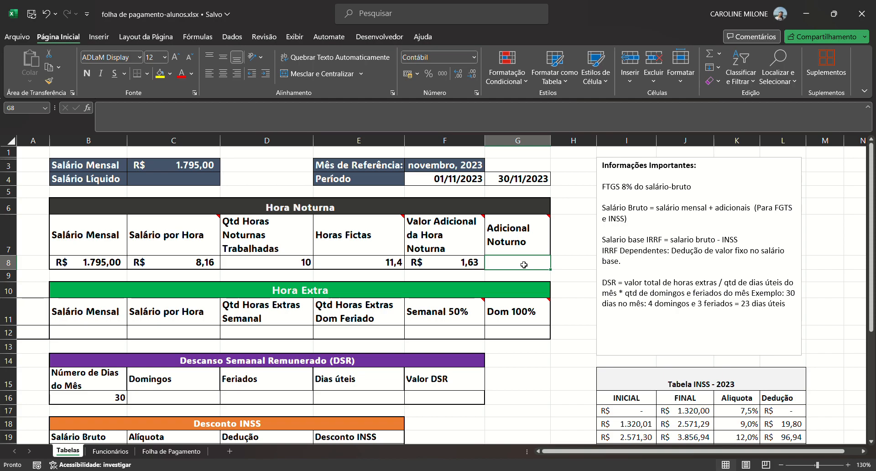
type("=")
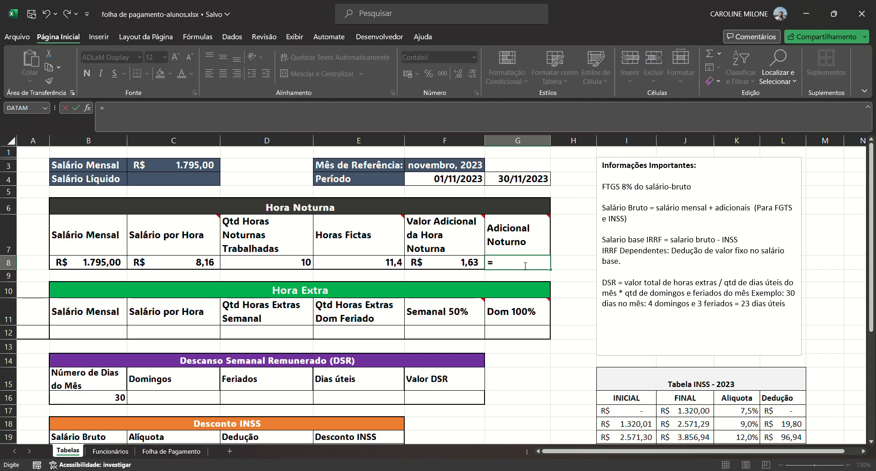
left_click(448, 265)
type("*")
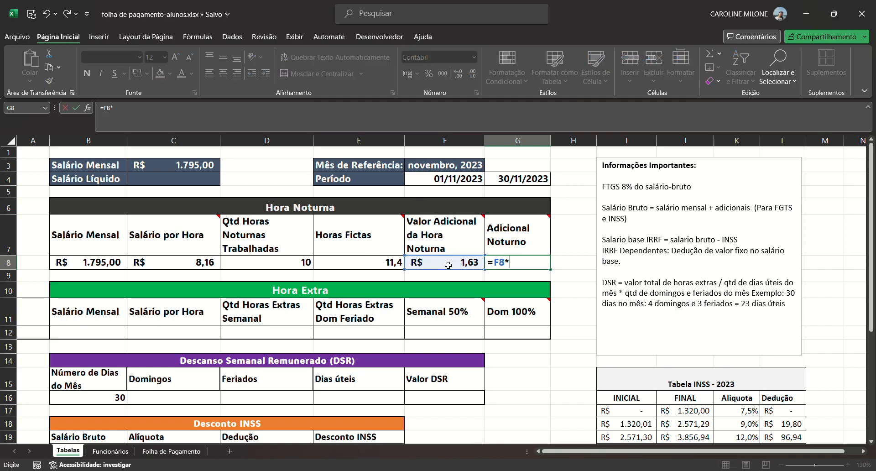
left_click(379, 264)
key("Return")
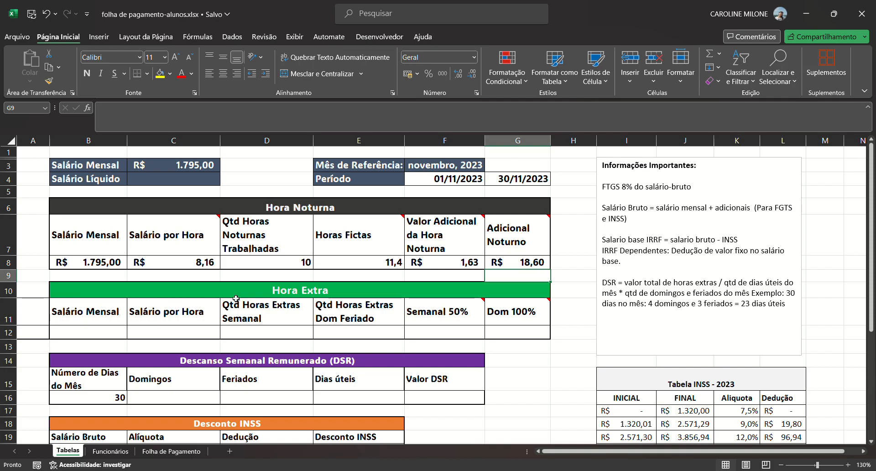
- Fill Salário Mensal (B12) in the Hora Extra table with a reference to the monthly salary in C3
left_click(87, 337)
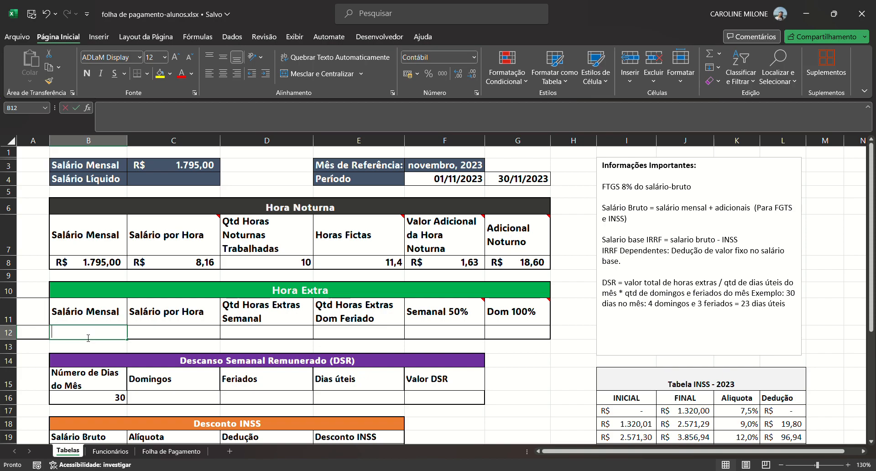
type("=")
left_click(162, 167)
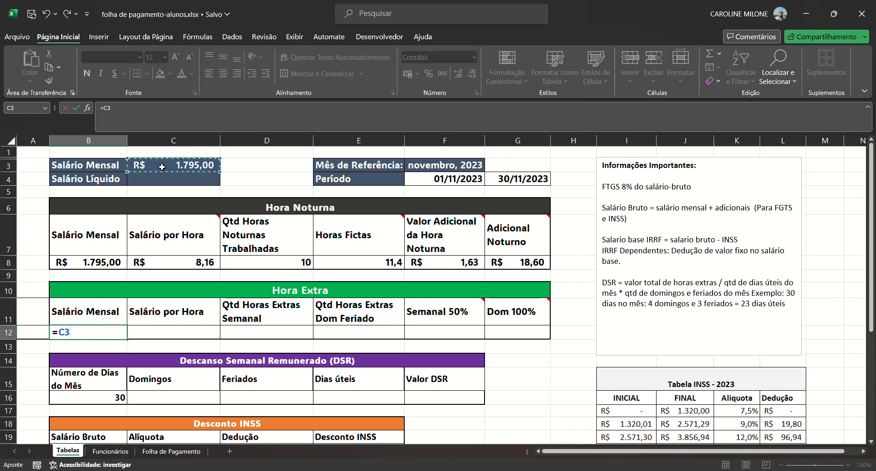
key("Return")
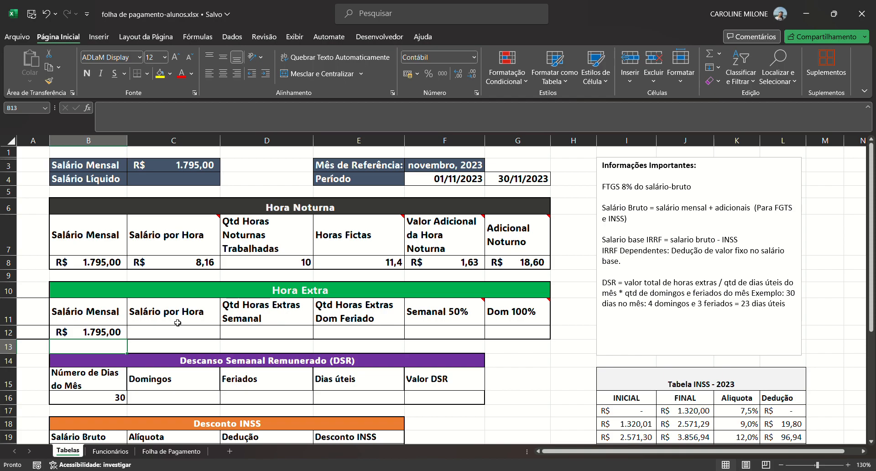
- Calculate Salário por Hora in C12 of the Hora Extra table with the formula =B12/220
left_click(170, 335)
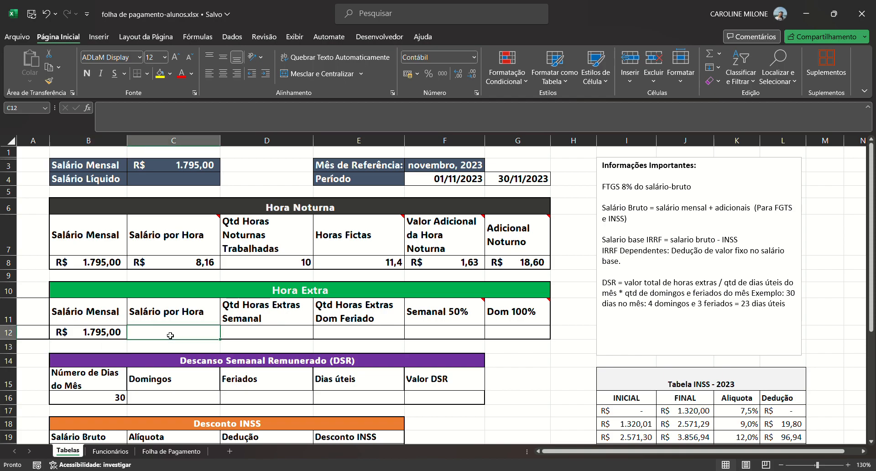
type("=")
left_click(117, 336)
type("/220")
key("Return")
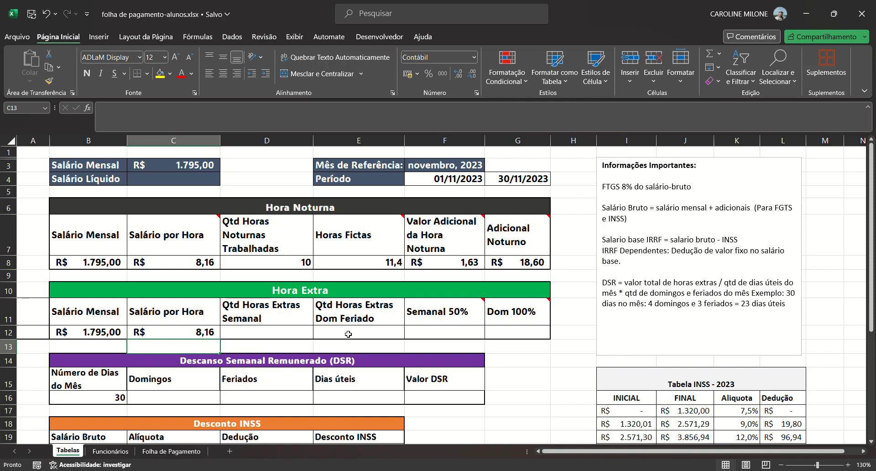
- Enter 10 weekly overtime hours in D12 and 5 Sunday and holiday overtime hours in E12
left_click(309, 334)
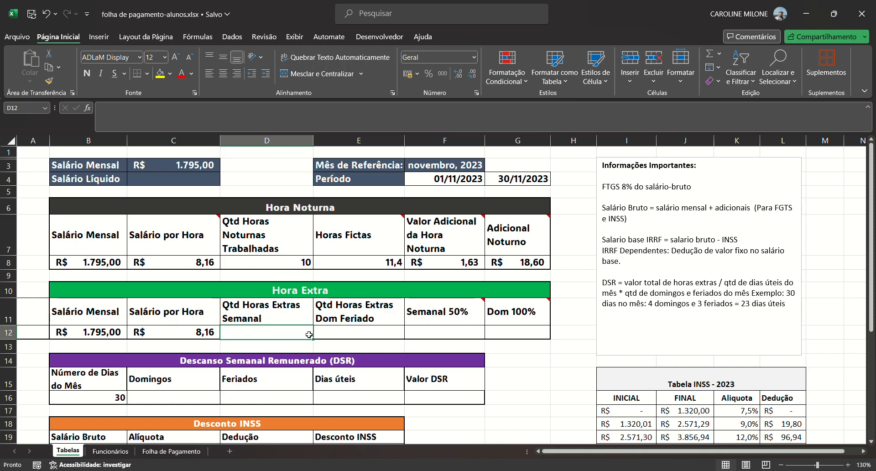
type("10")
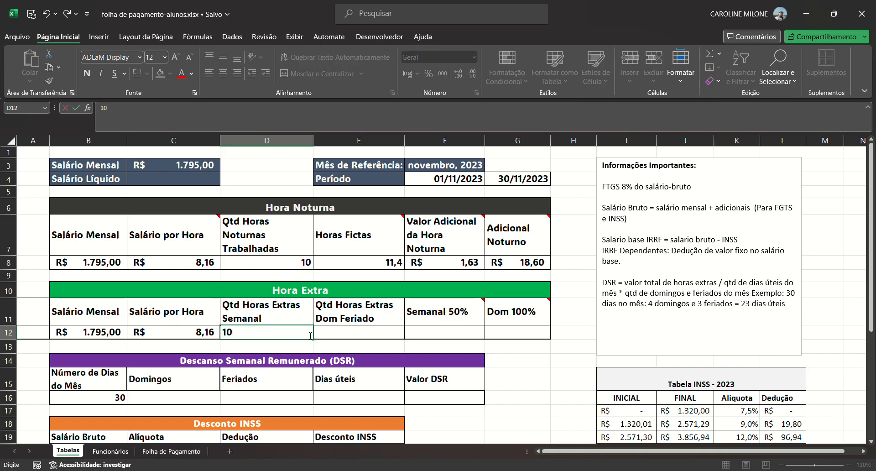
left_click(340, 331)
type("5")
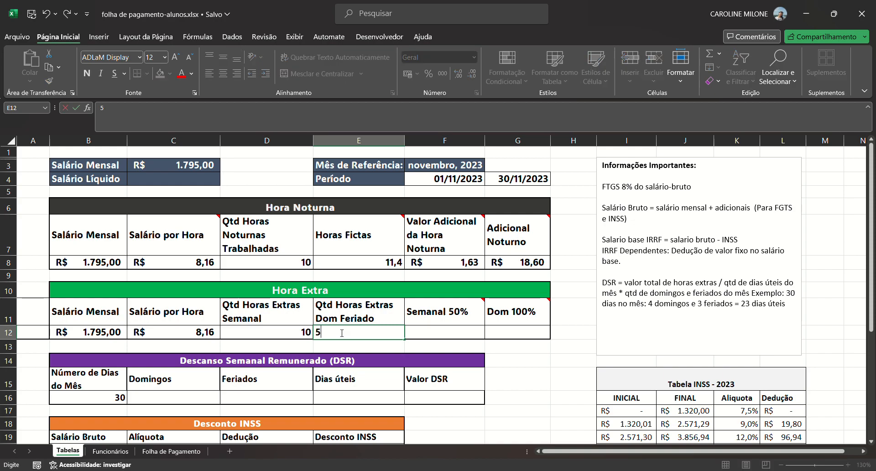
key("Return")
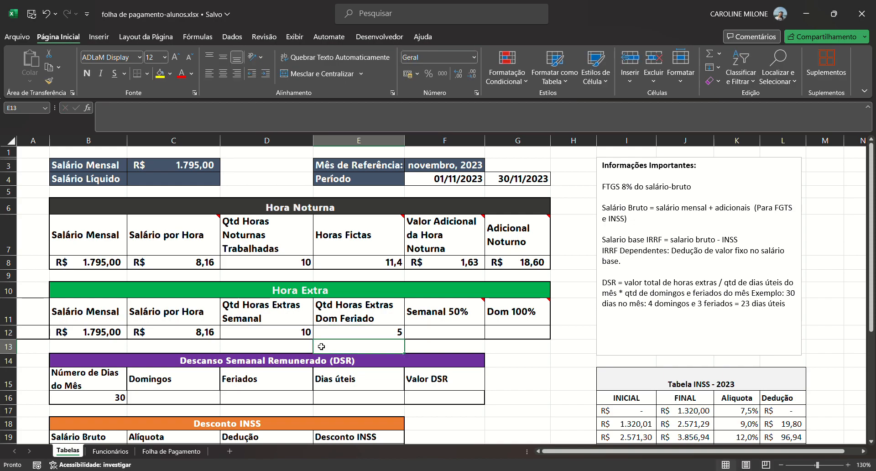
- Calculate Semanal 50% in F12 of the Hora Extra table with the formula =C12*1,5*D12
left_click(449, 336)
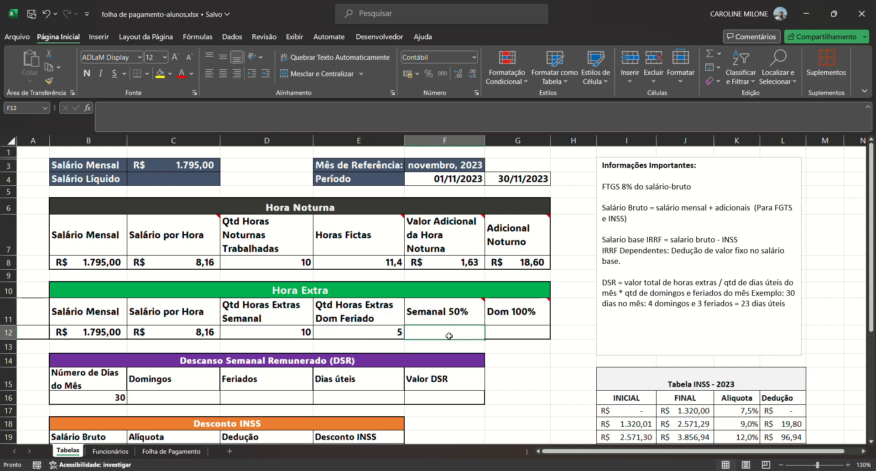
mouse_move(461, 310)
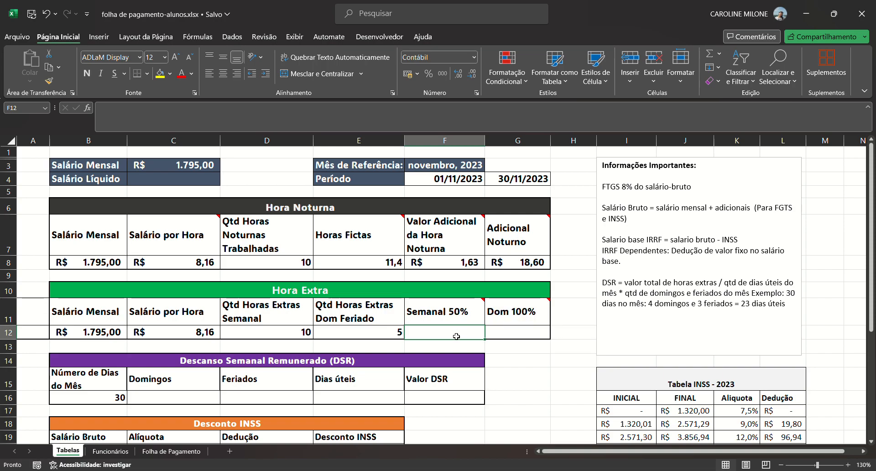
type("=")
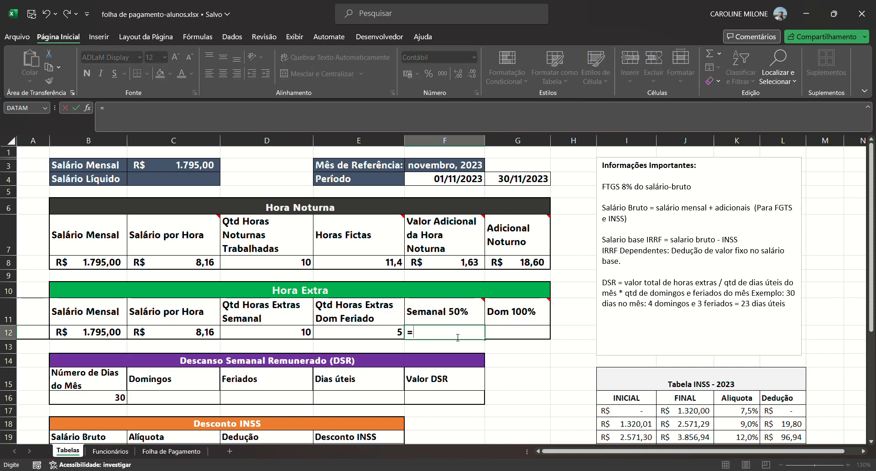
left_click(212, 339)
type("*")
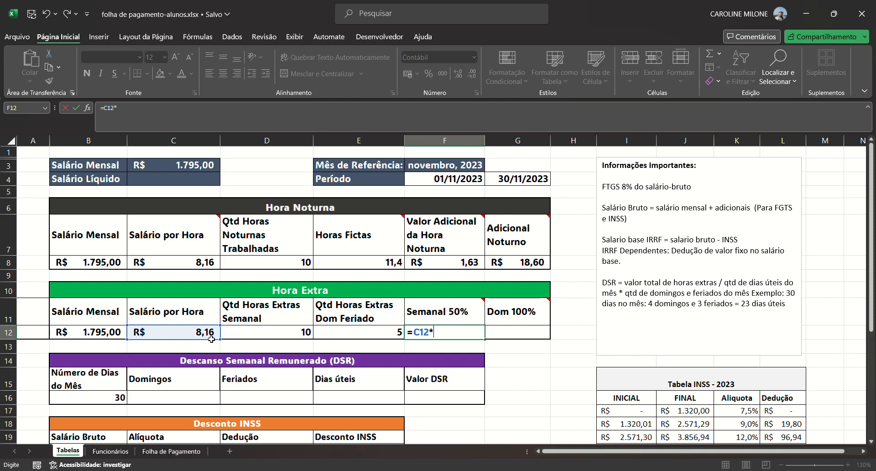
type("1,5*")
left_click(303, 339)
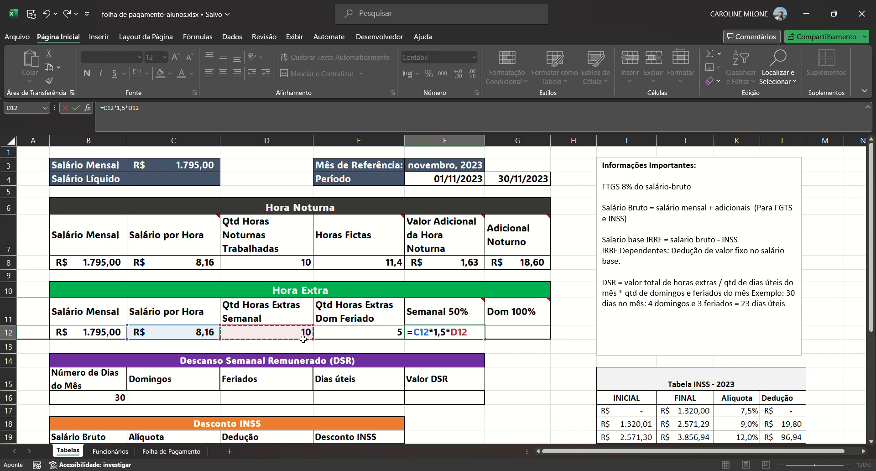
key("Return")
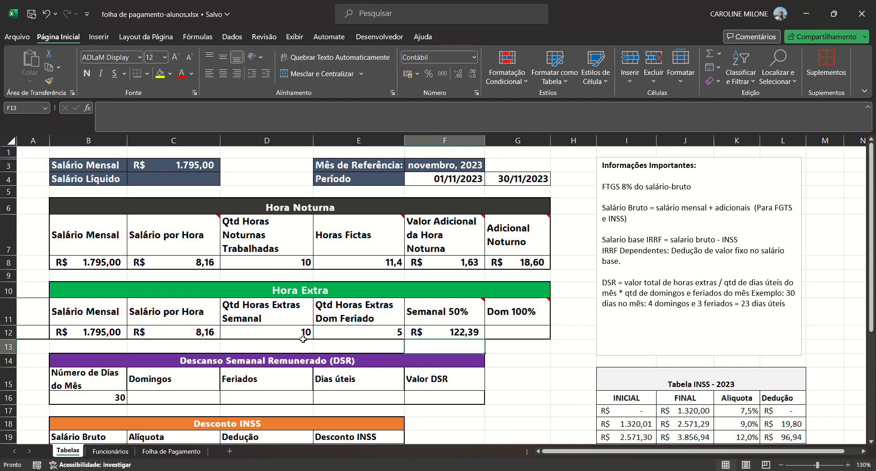
- Calculate Dom 100% in G12 of the Hora Extra table with the formula =C12*2*E12
left_click(519, 336)
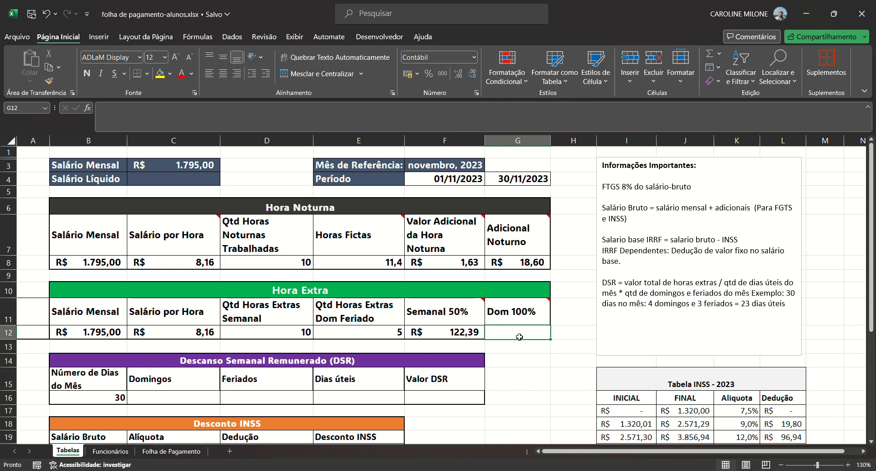
type("=")
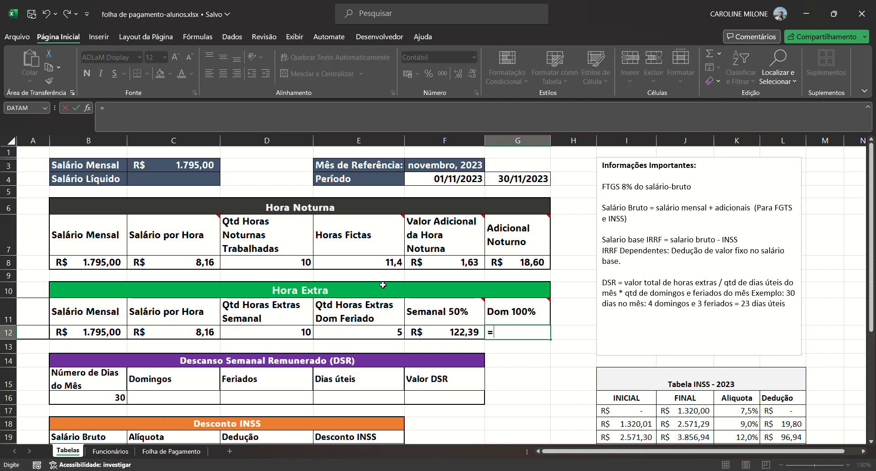
left_click(213, 334)
type("*2*")
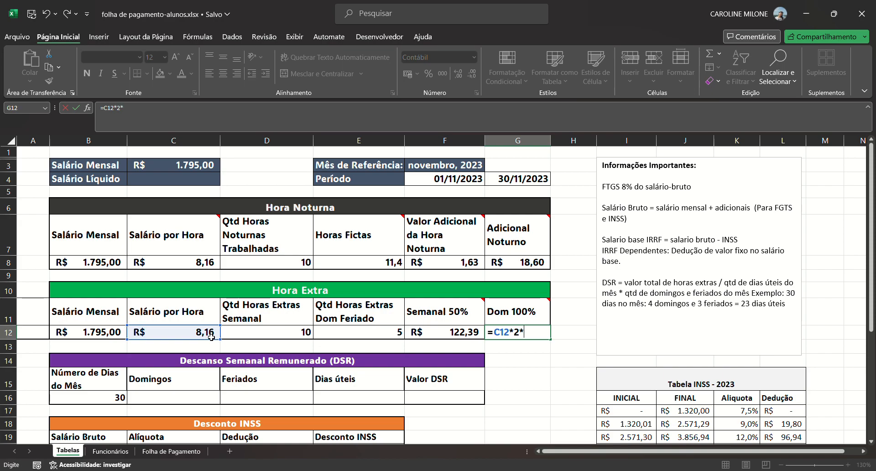
left_click(365, 335)
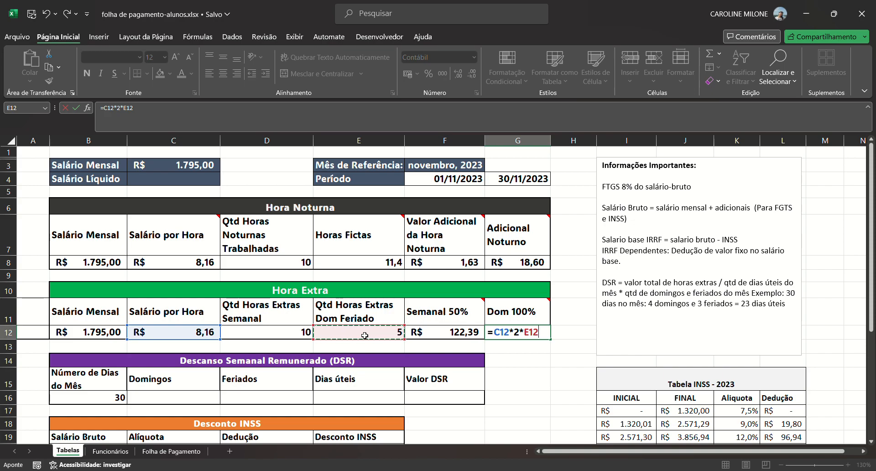
key("Return")
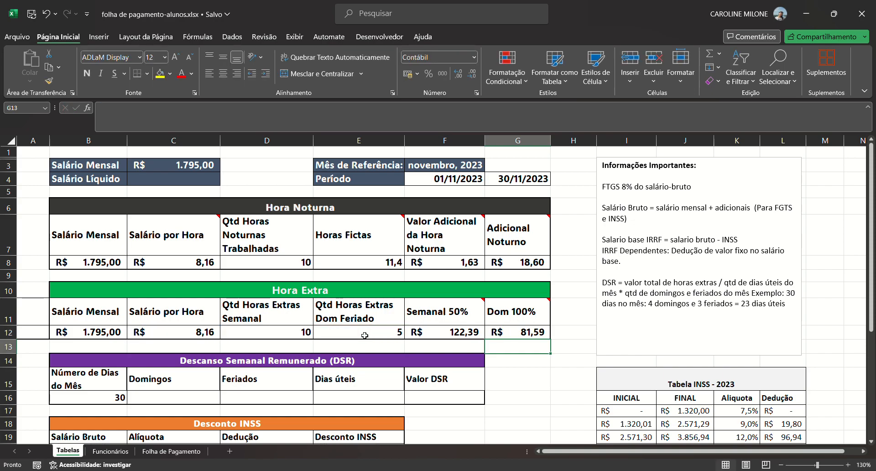
left_click(444, 340)
left_click(497, 334)
left_click(477, 337)
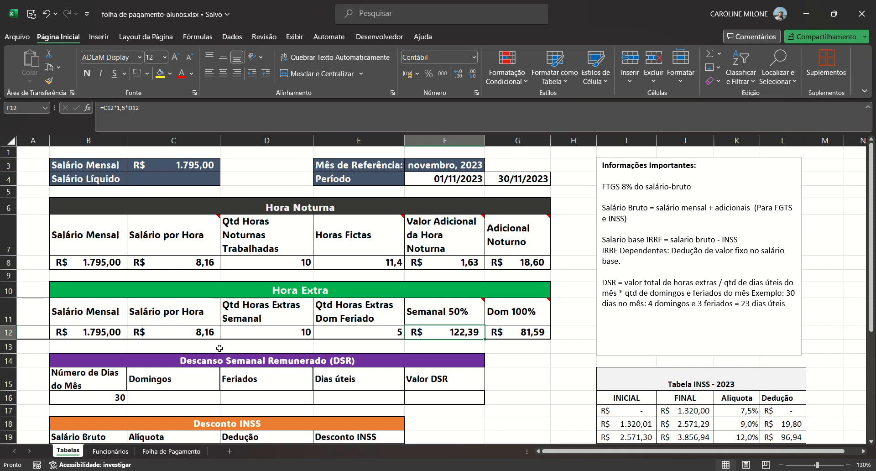
- Enter 4 Domingos in C16 and 3 Feriados in D16 of the Descanso Semanal Remunerado table
left_click(200, 403)
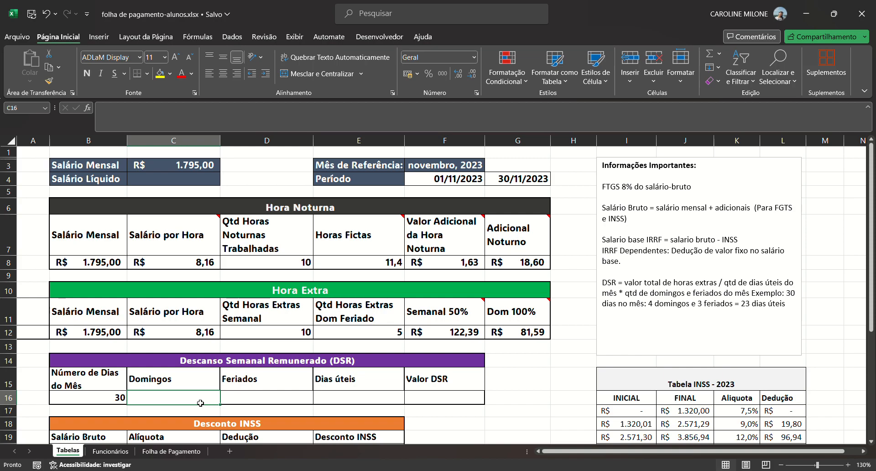
type("4")
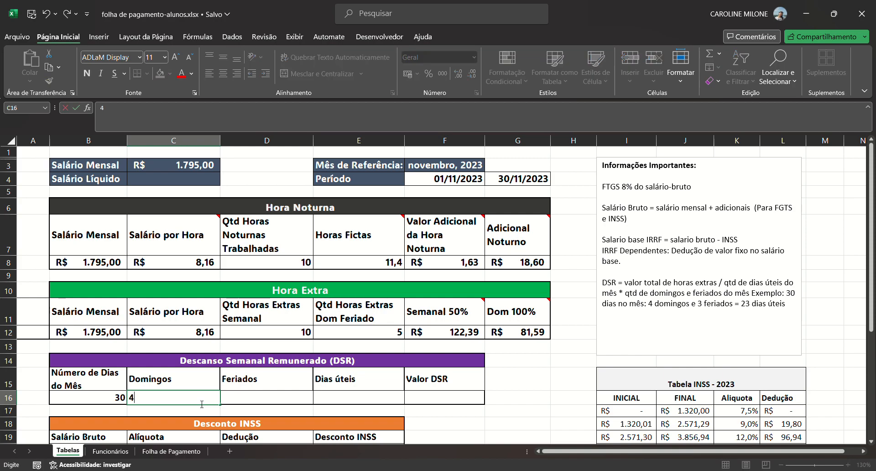
left_click(253, 393)
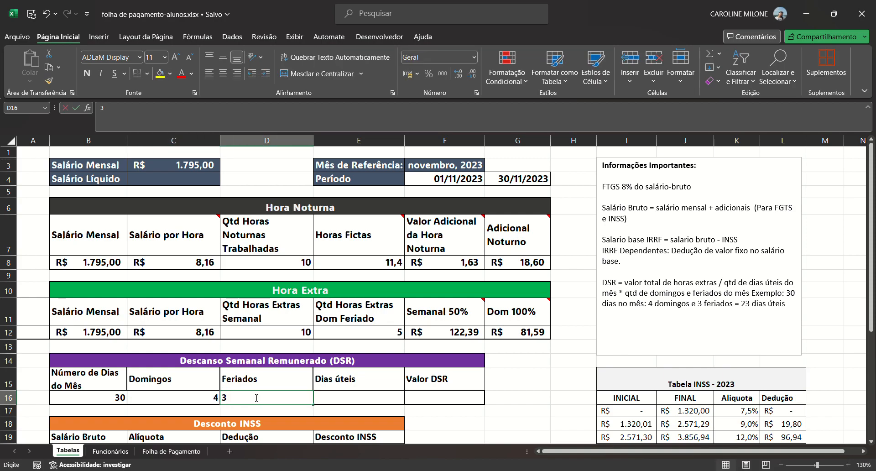
type("3")
- Calculate Dias úteis in E16 by subtracting Domingos and Feriados from the month's days, using the formula =B16-C16-D16
left_click(321, 400)
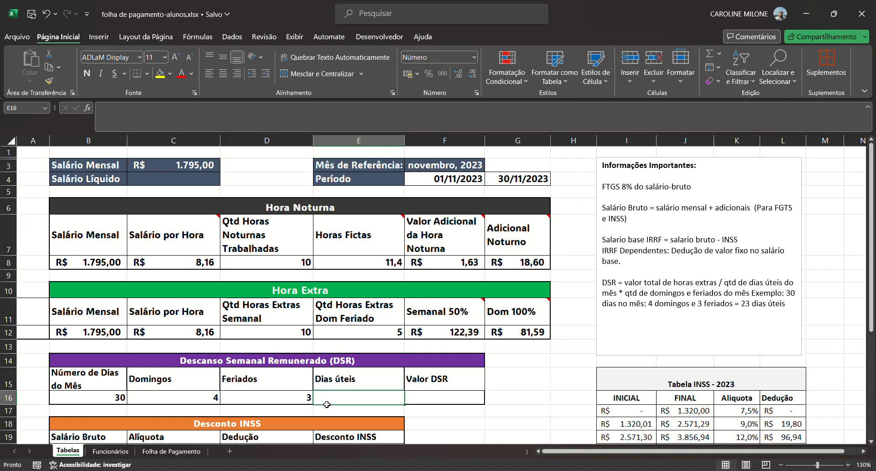
type("=")
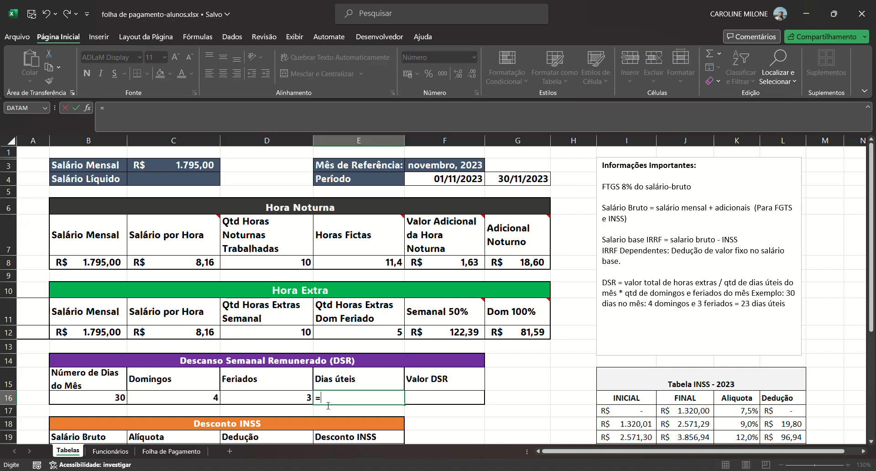
left_click(99, 403)
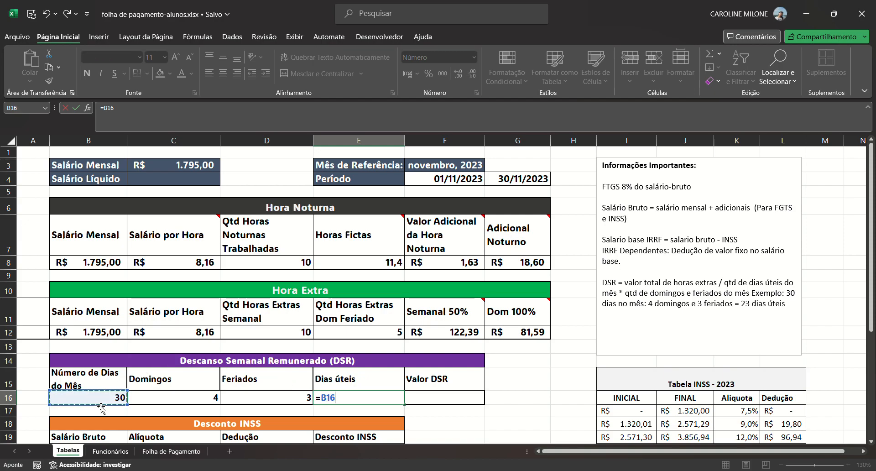
type("-")
left_click(140, 401)
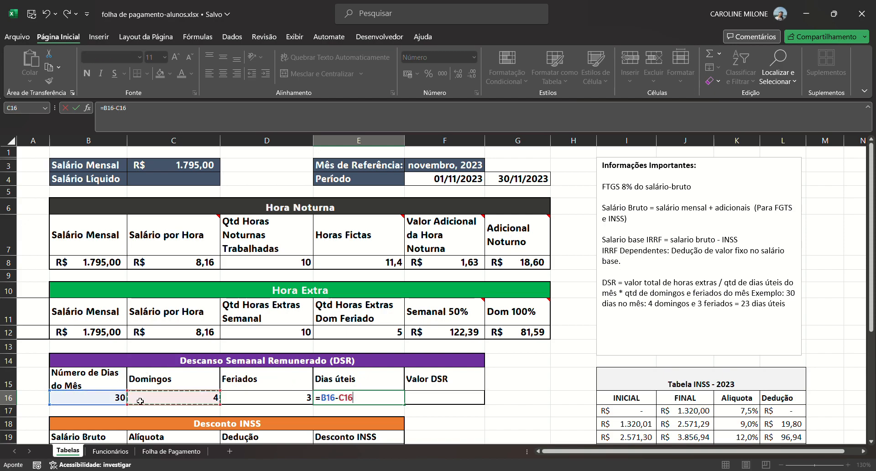
type("-")
left_click(250, 398)
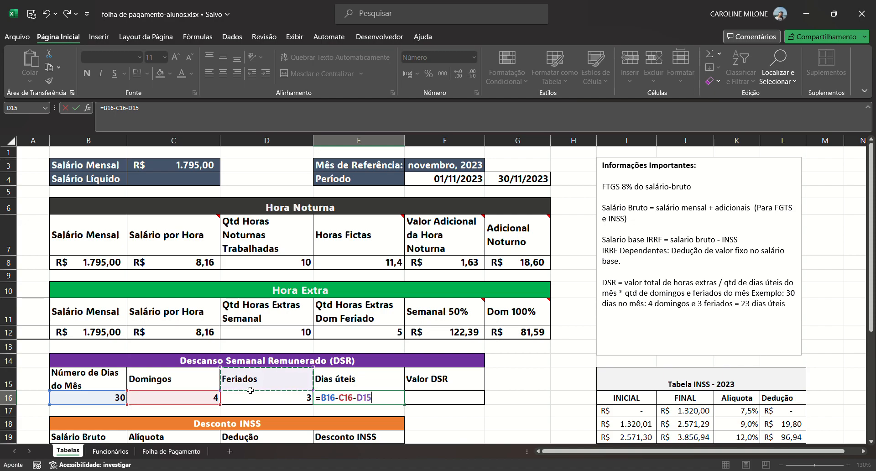
key("Return")
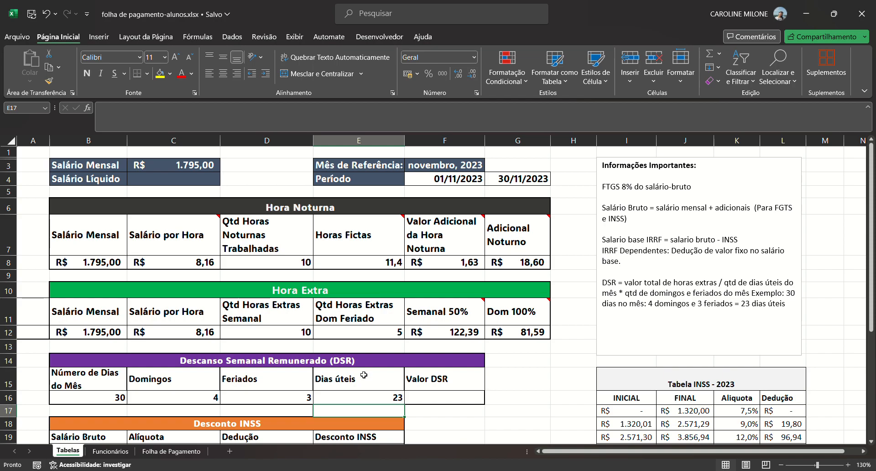
- Calculate Valor DSR in F16 from the overtime values, working days, Sundays and holidays with the formula =(F12+G12)/E16*(C16+D16)
left_click(460, 405)
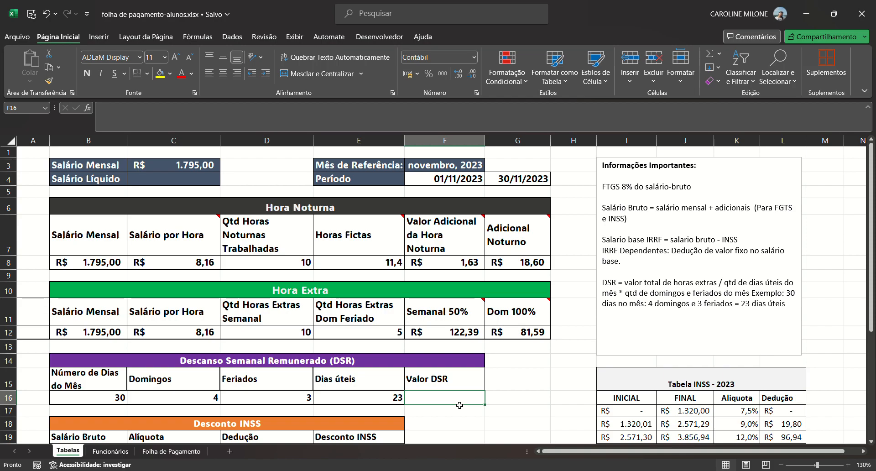
type("=")
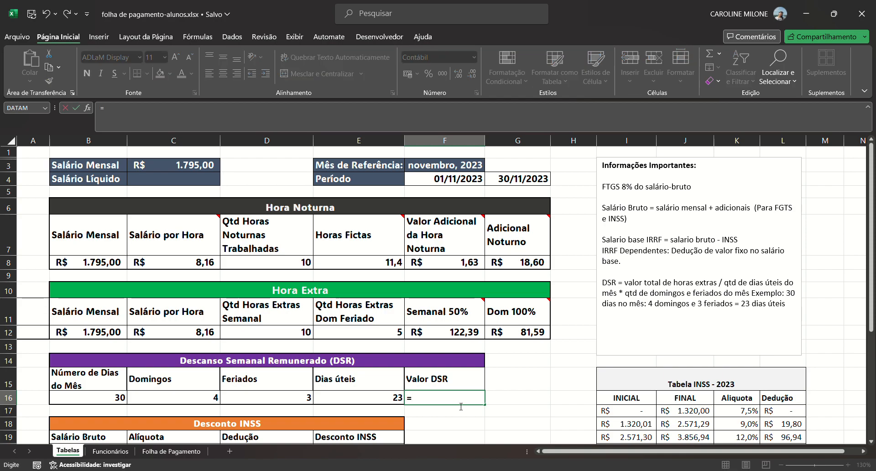
type("(")
left_click(456, 339)
type("+")
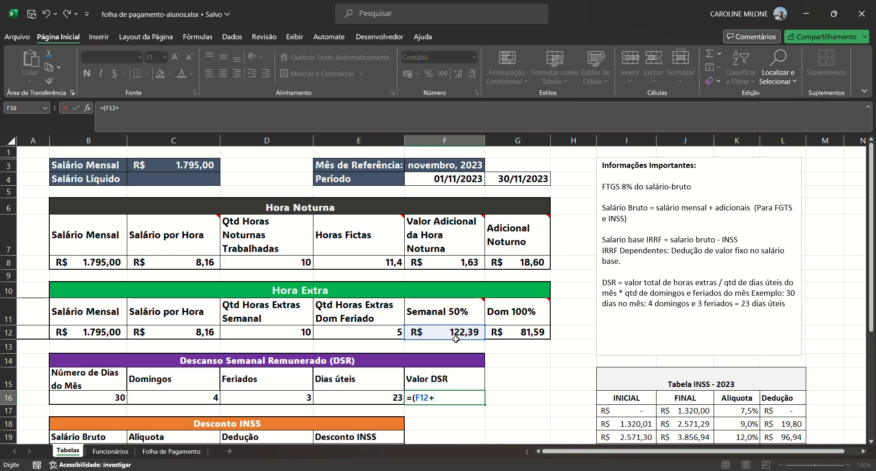
left_click(517, 335)
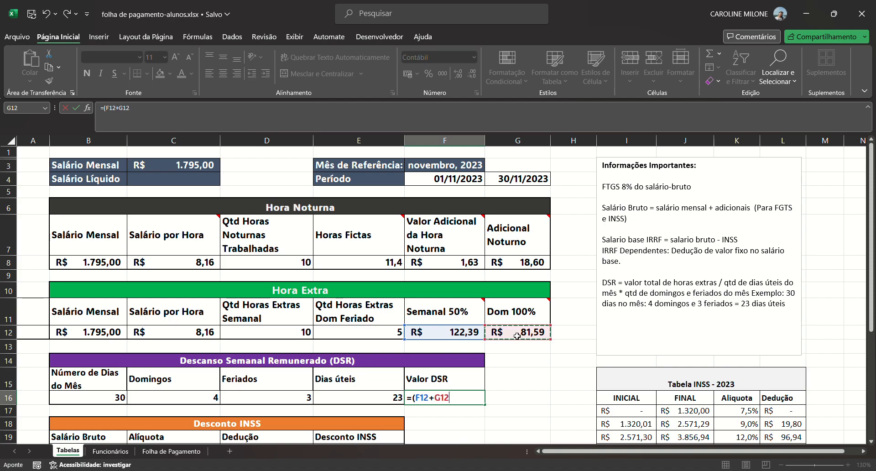
type(")")
type("/")
left_click(370, 400)
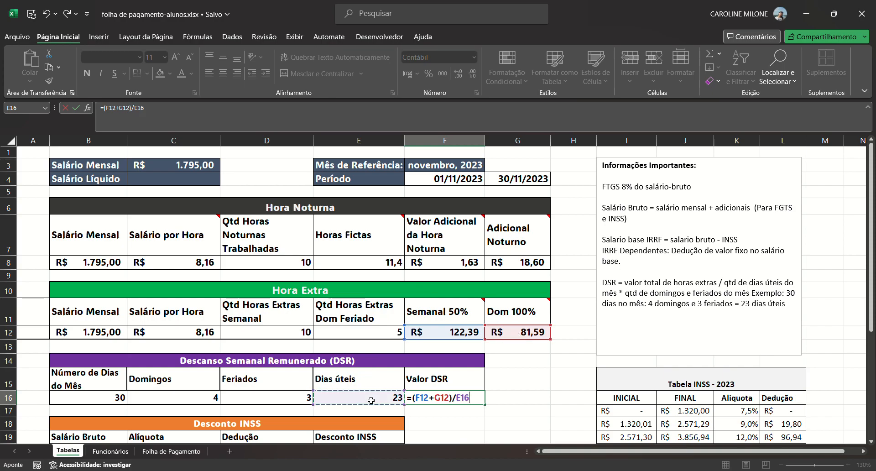
type("*")
type("(")
left_click(215, 399)
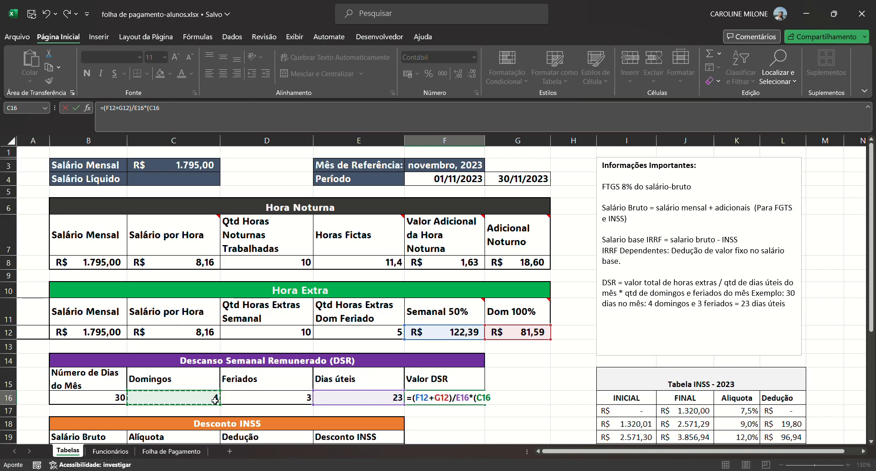
type("+")
left_click(289, 402)
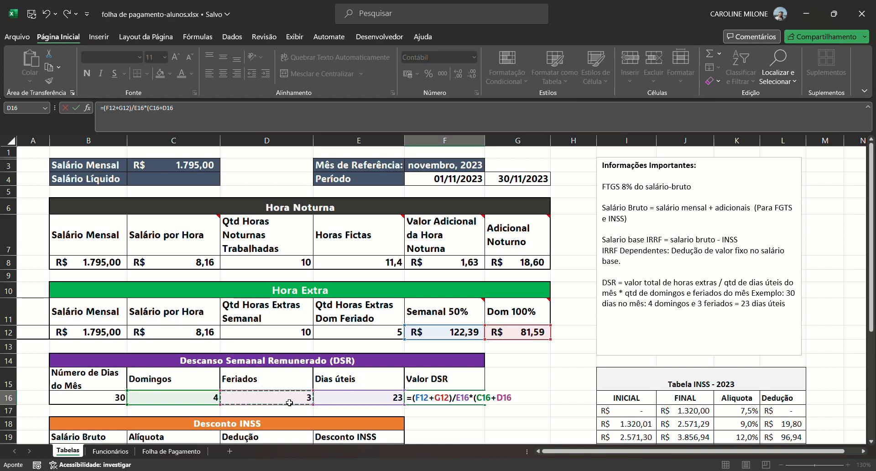
type(")")
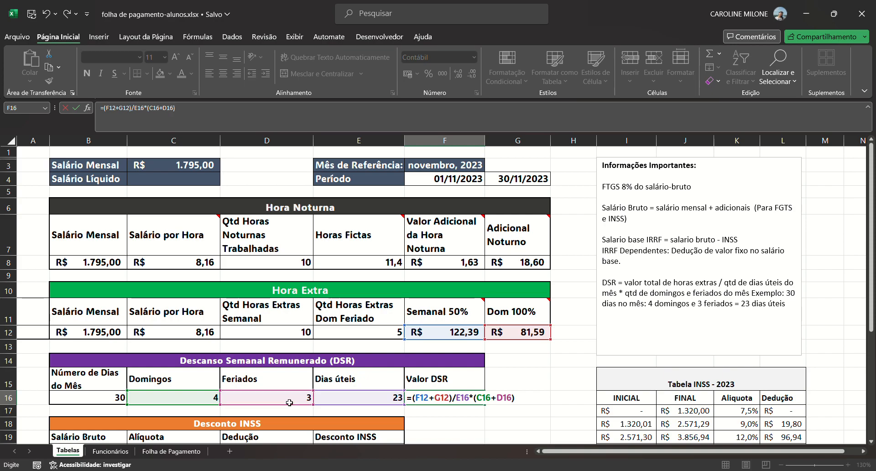
key("Return")
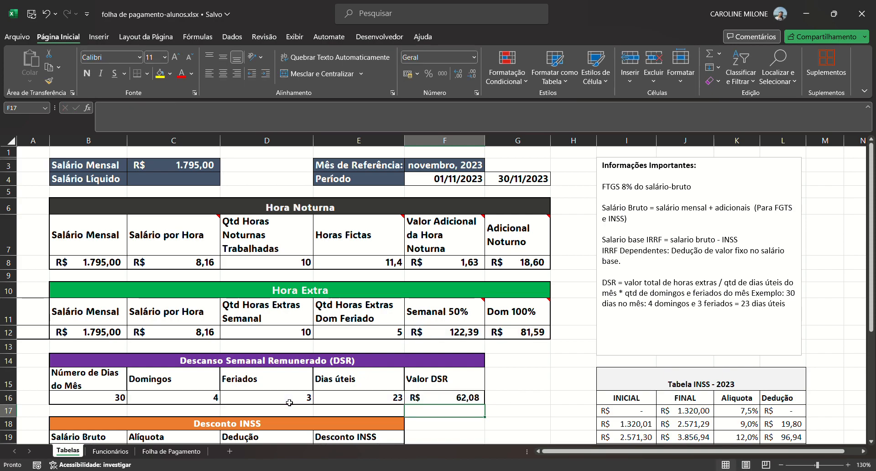